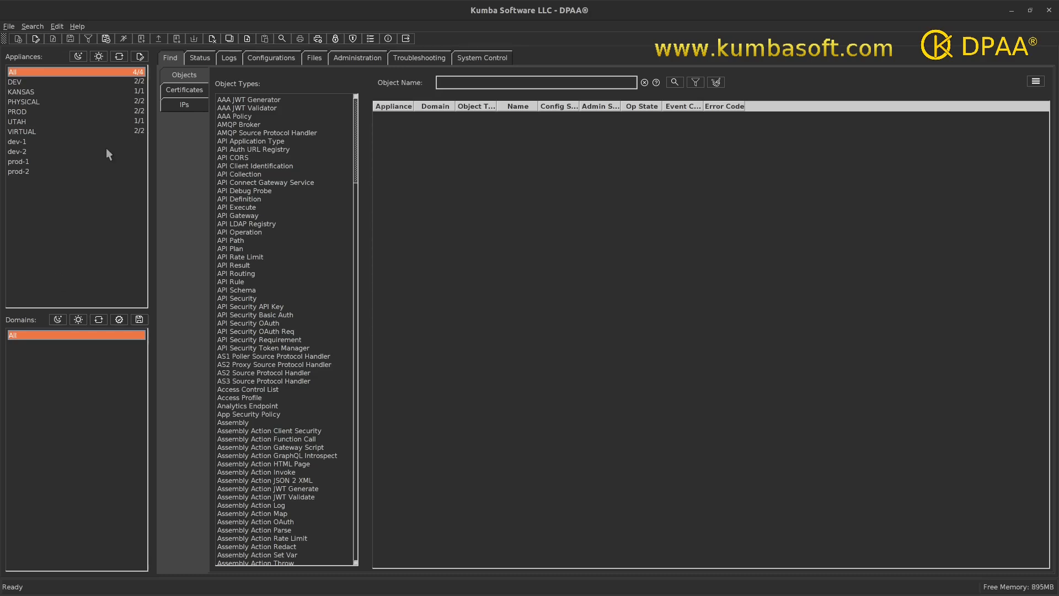
Open the appliance management window and enlarge it to show the SSH management columns.
left_click(140, 59)
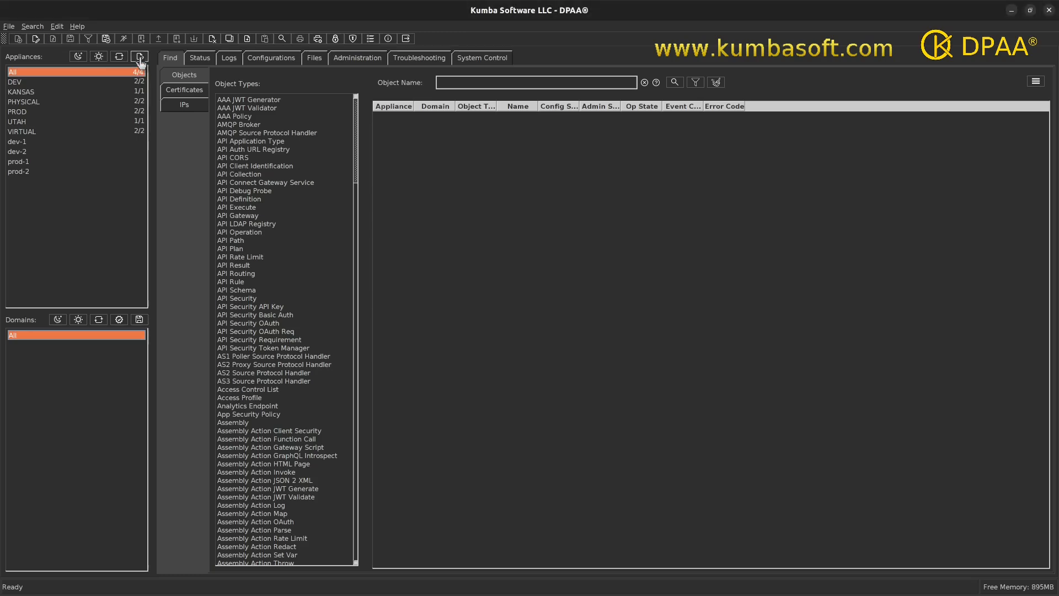
left_click_drag(510, 137, 463, 68)
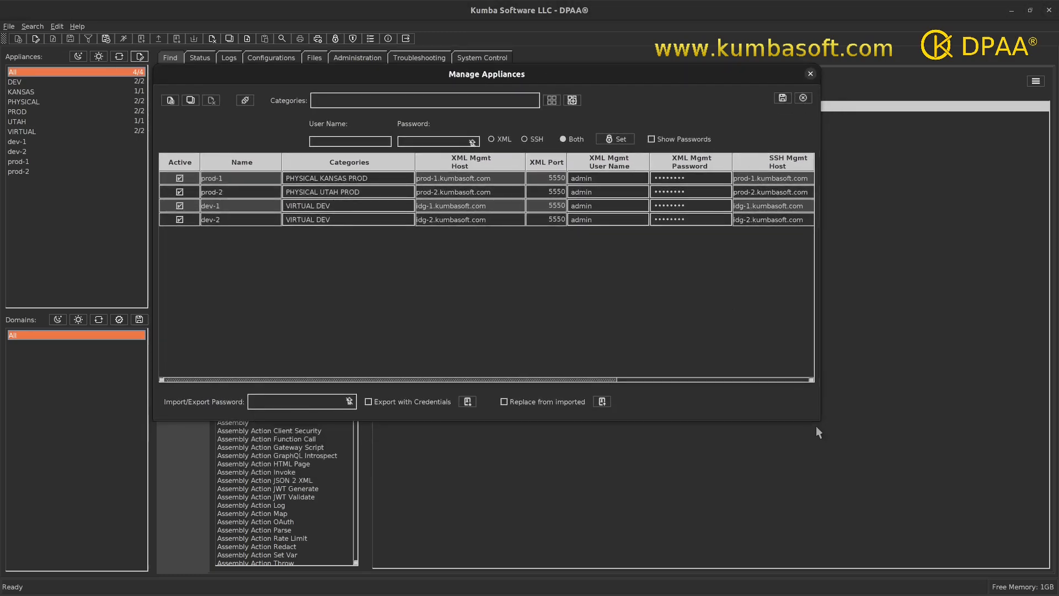
left_click_drag(818, 422, 986, 424)
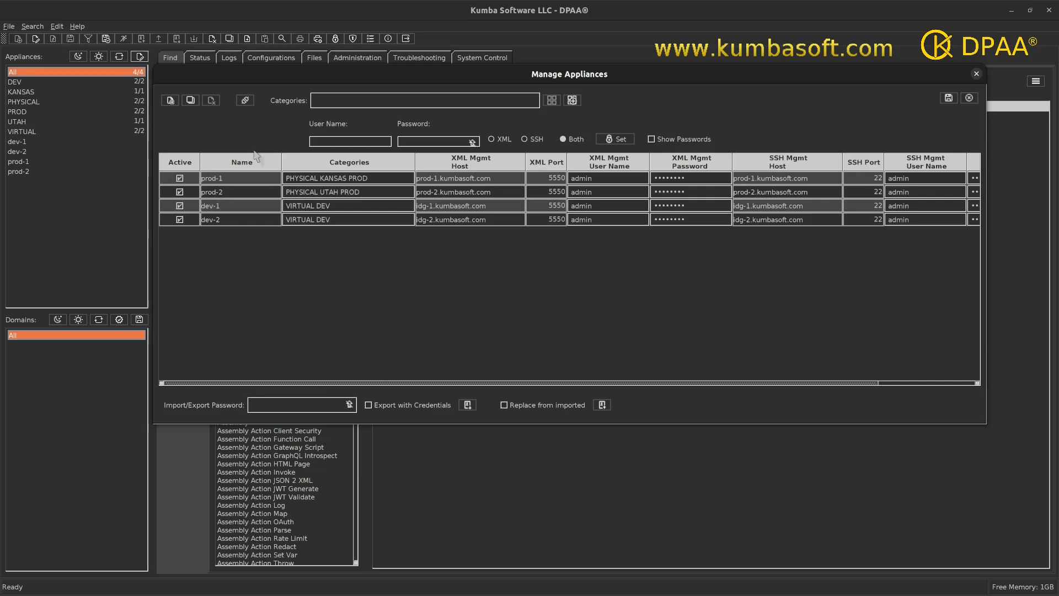
Select all appliances from prod-1 through dev-2 and enter the import/export password.
left_click(211, 176)
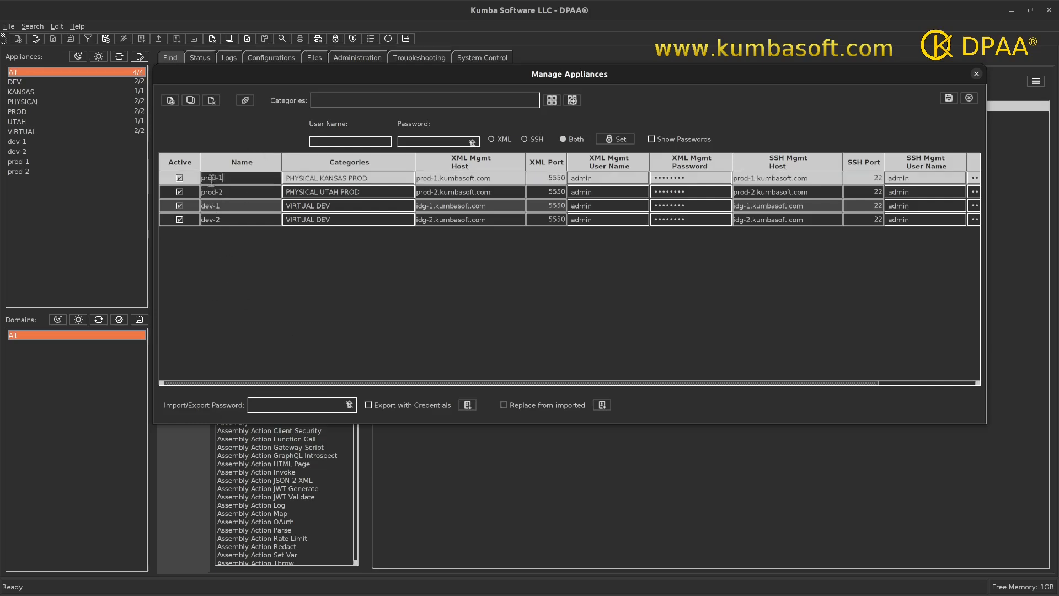
left_click(212, 219, "shift")
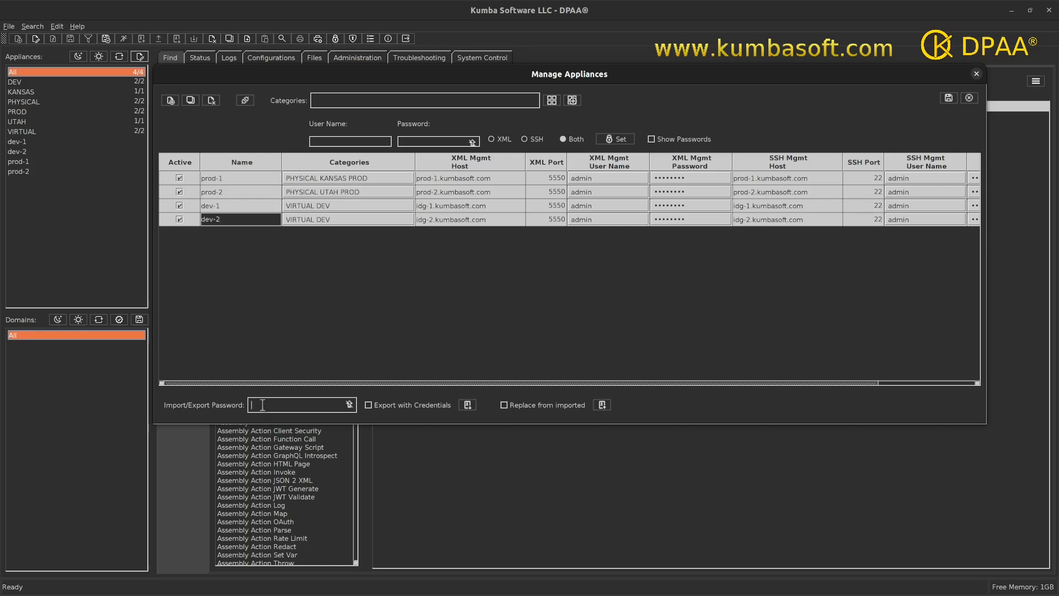
type("**********")
Export the selected appliances with credentials to DataPowerApplianceSettingsBackup.dat in the Temp folder.
left_click(369, 405)
left_click(467, 407)
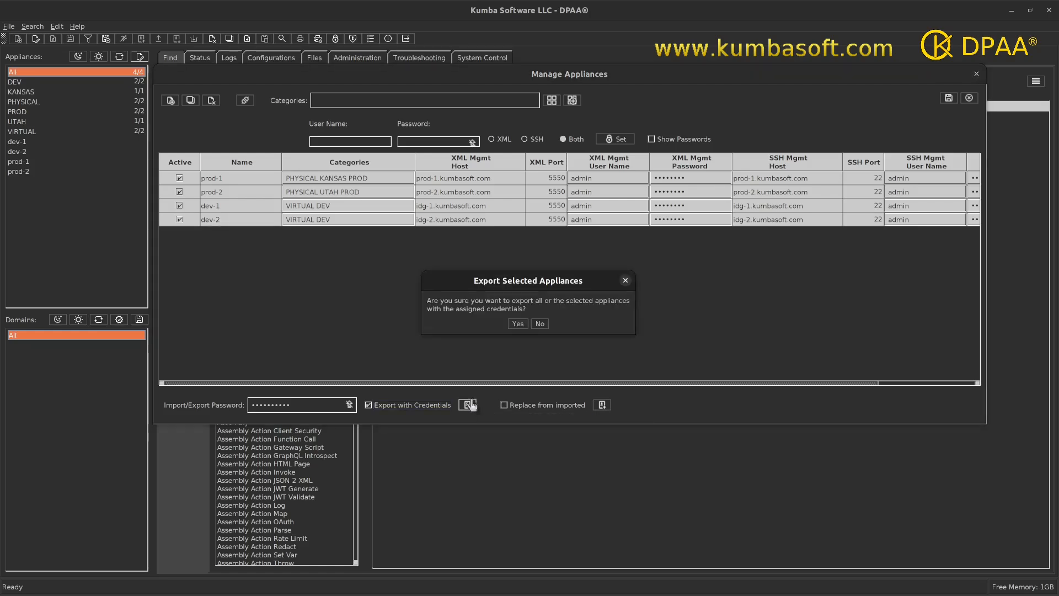
left_click(517, 324)
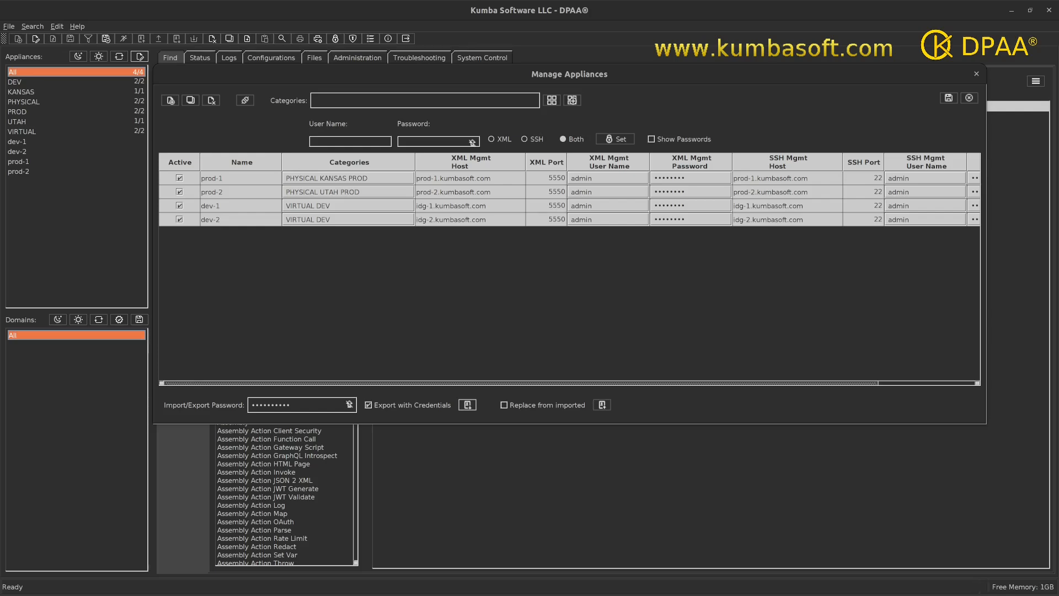
left_click_drag(607, 595, 438, 190)
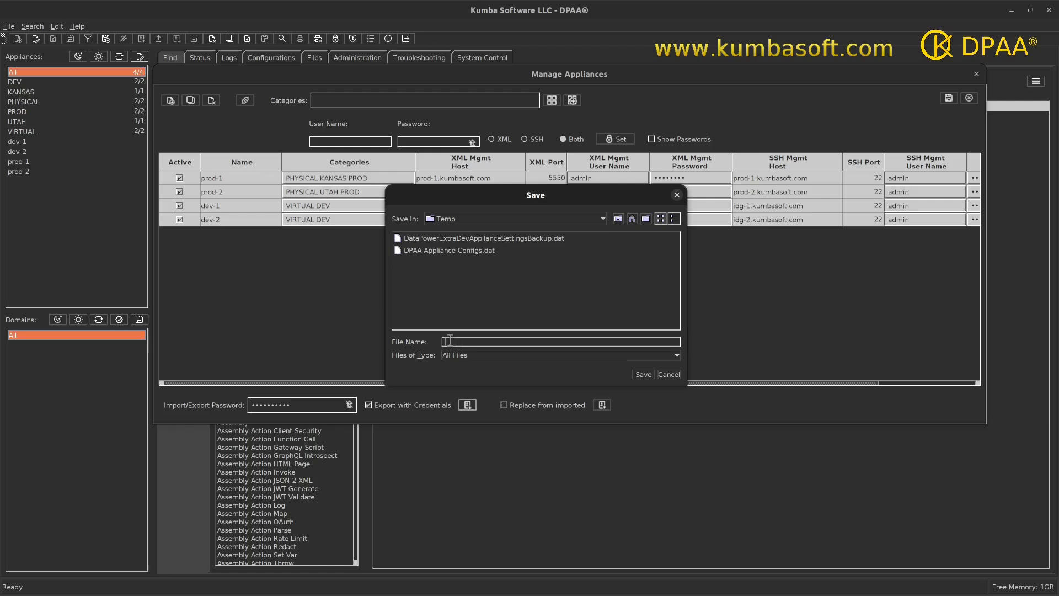
type("DataPowerApplianceSettingsBackup.dat")
left_click(640, 375)
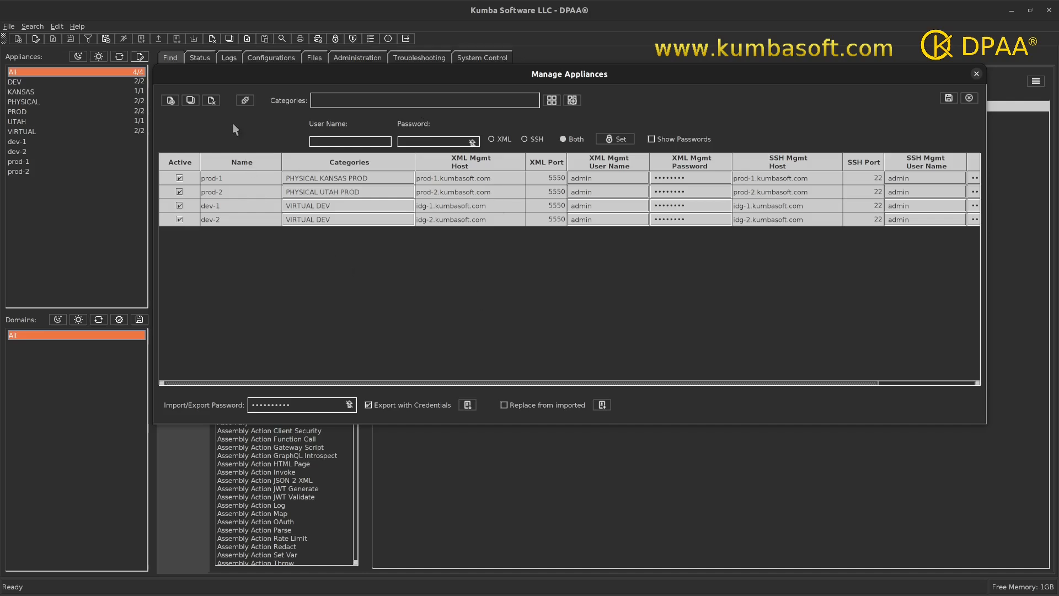
Delete all selected appliances and restore them by importing DataPowerApplianceSettingsBackup.dat from the Temp folder.
left_click(212, 103)
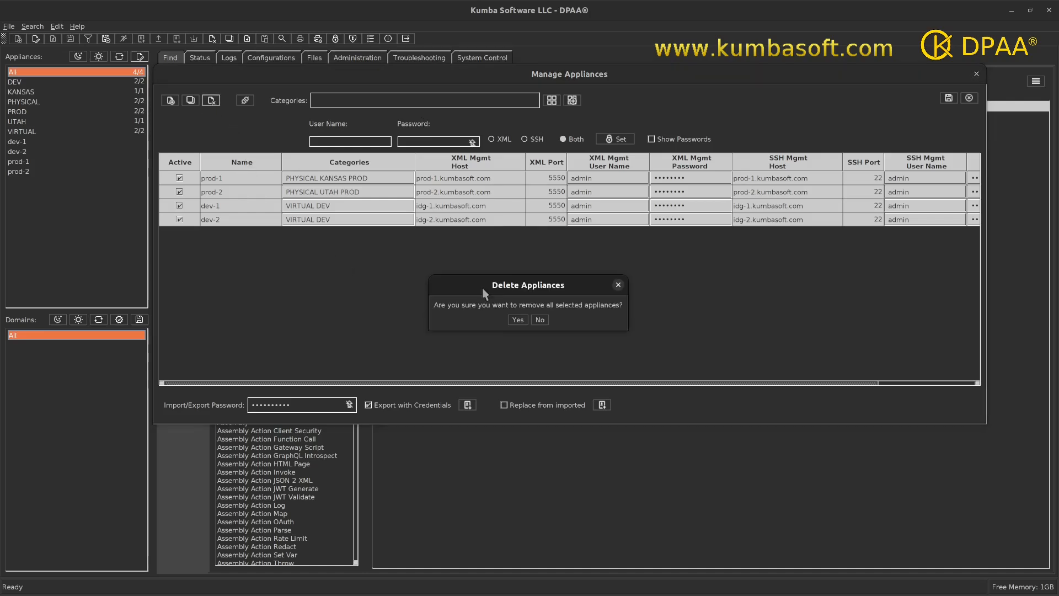
left_click(517, 320)
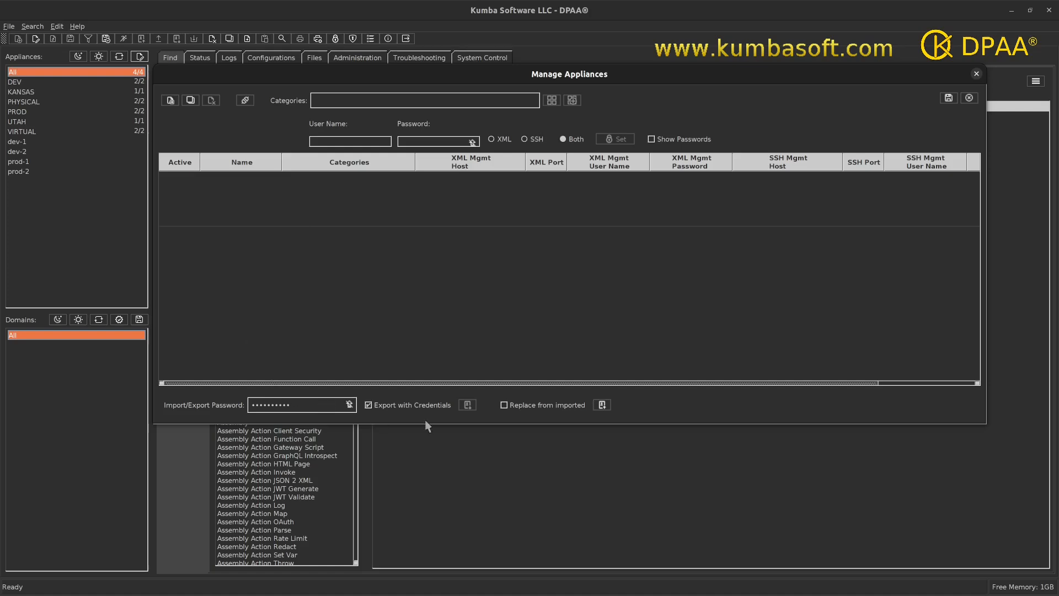
left_click(602, 408)
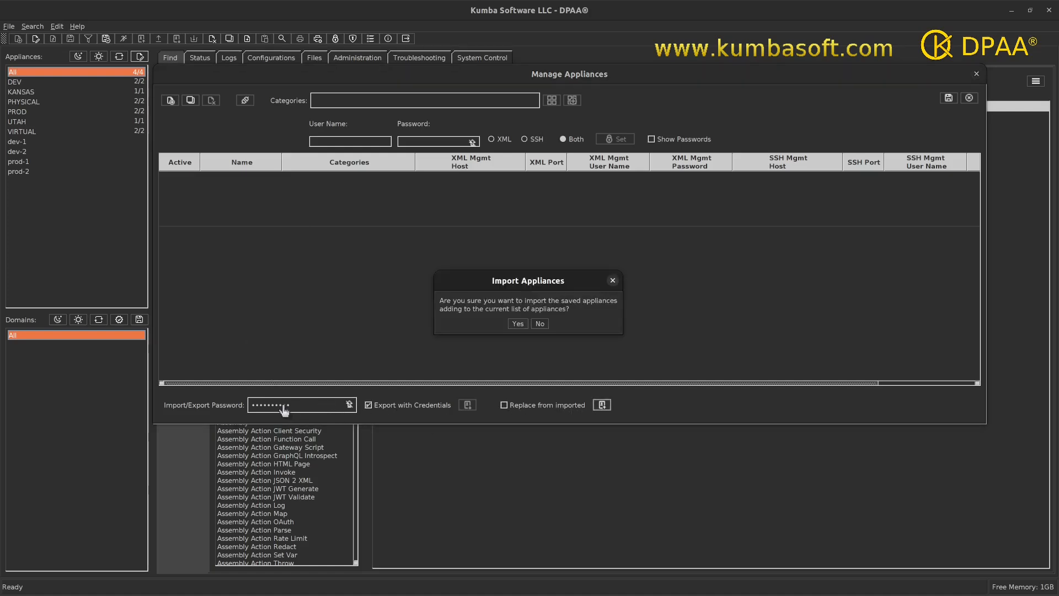
left_click(518, 323)
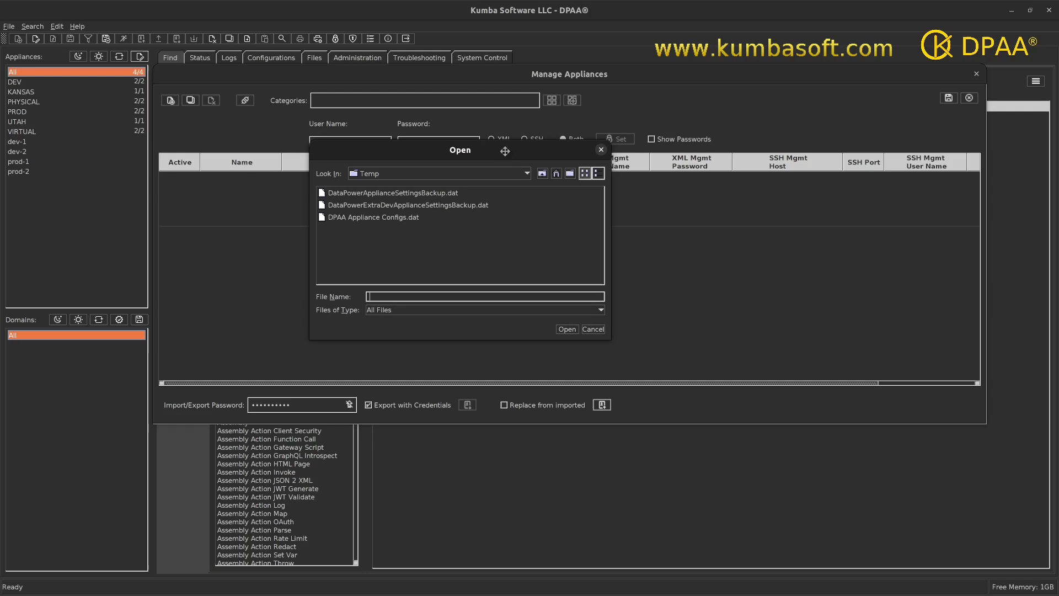
left_click(398, 194)
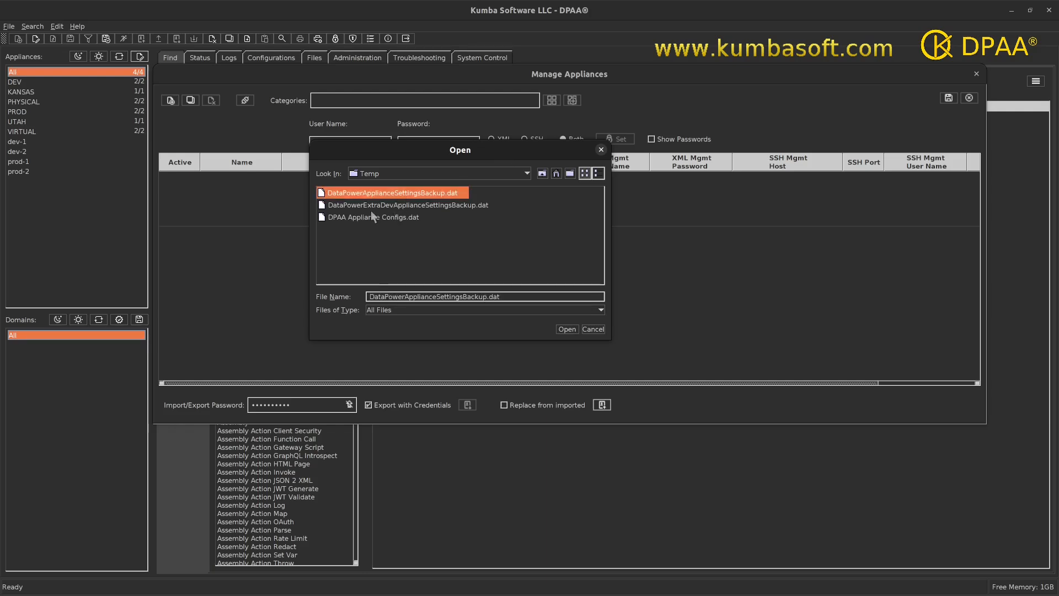
left_click(567, 330)
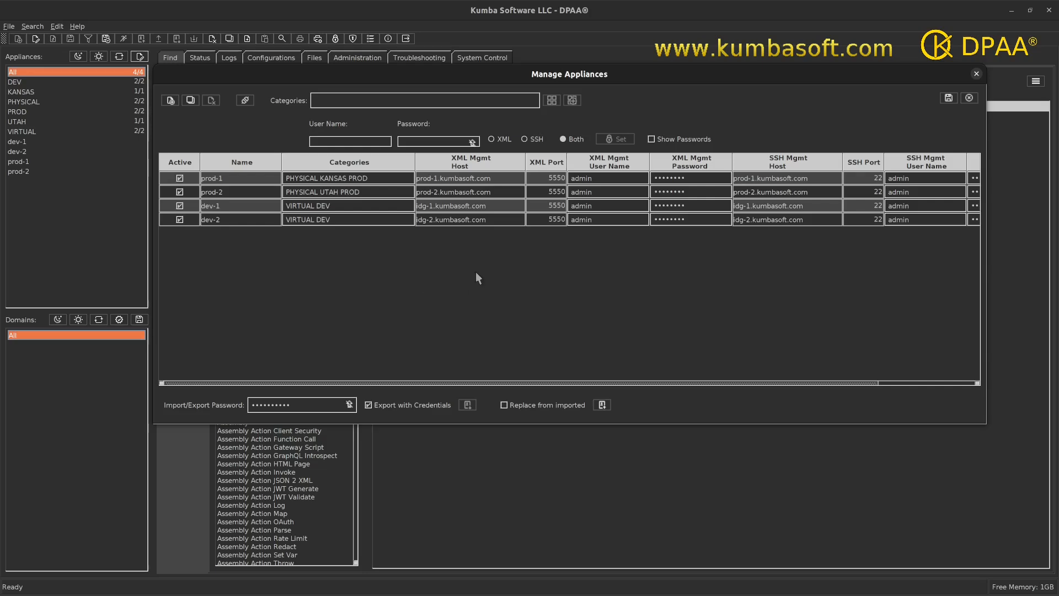
left_click(215, 205)
left_click(213, 219, "shift")
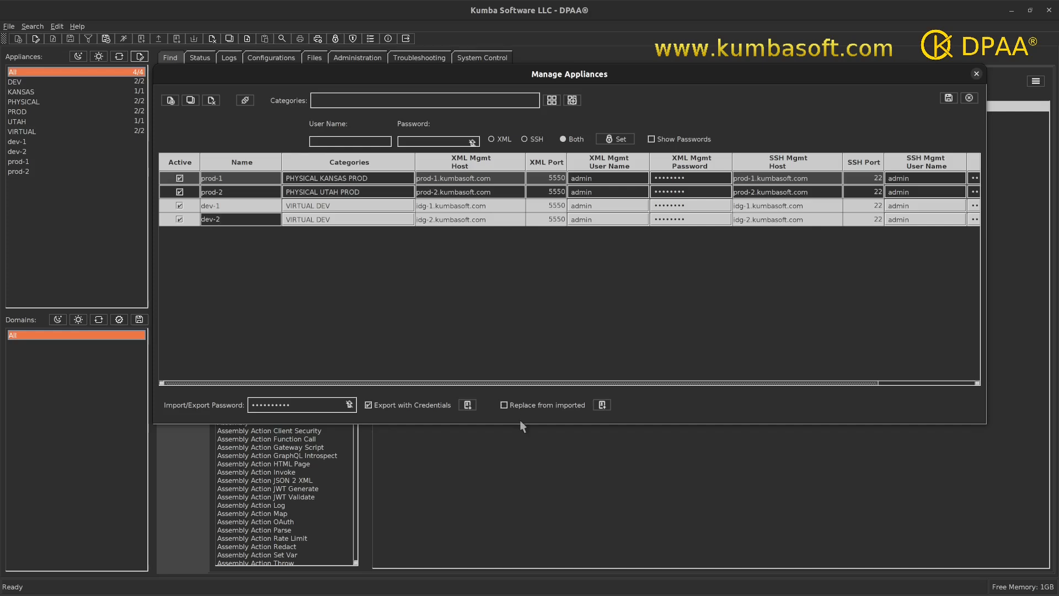
left_click(602, 405)
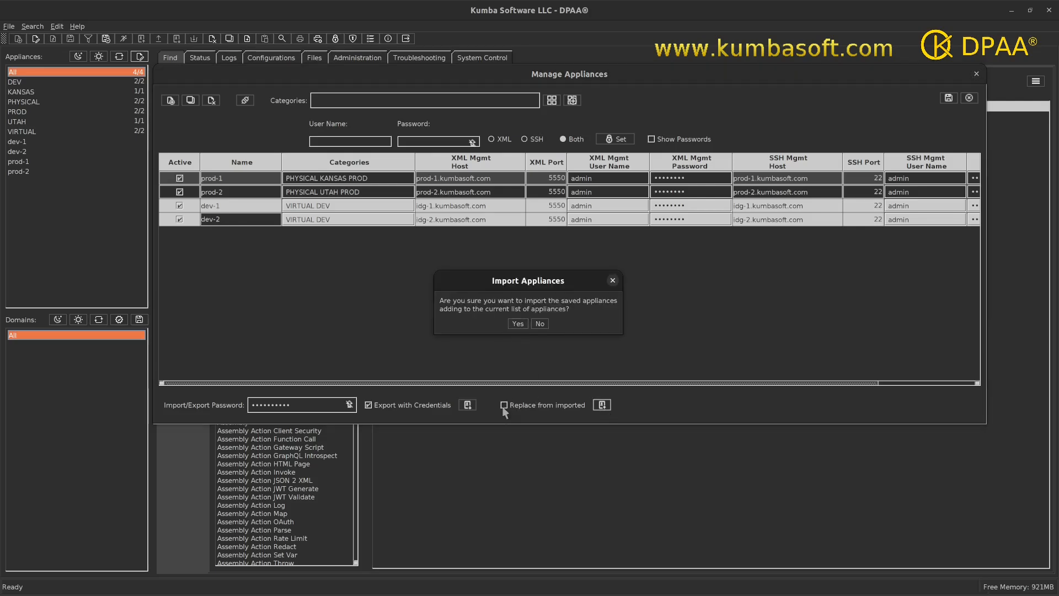
left_click(540, 324)
Replace the current appliance list with the appliances imported from DataPowerExtraDevApplianceSettingsBackup.dat.
left_click(502, 406)
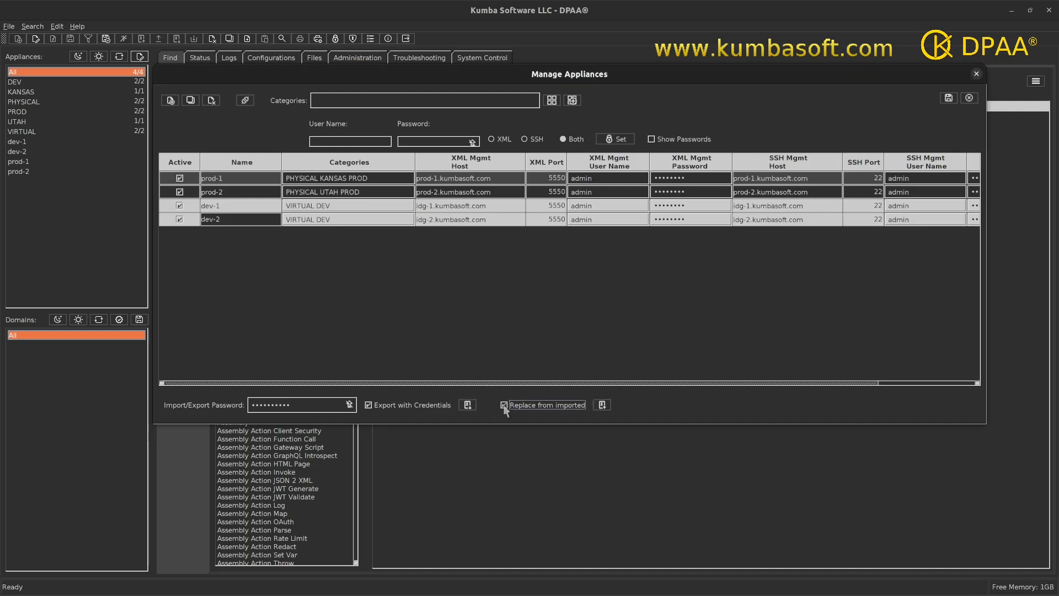
left_click(601, 407)
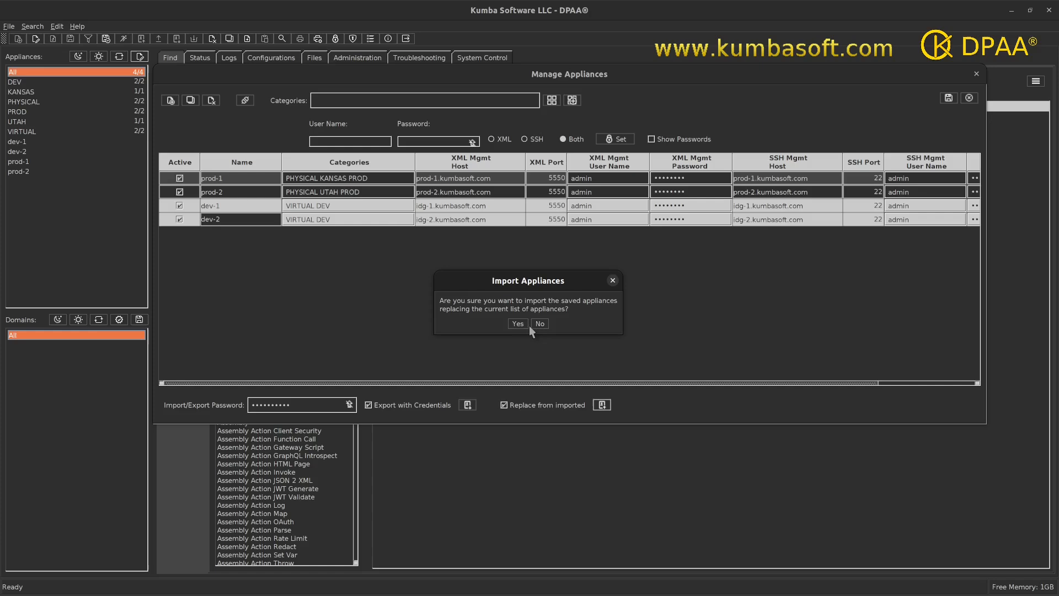
left_click(518, 324)
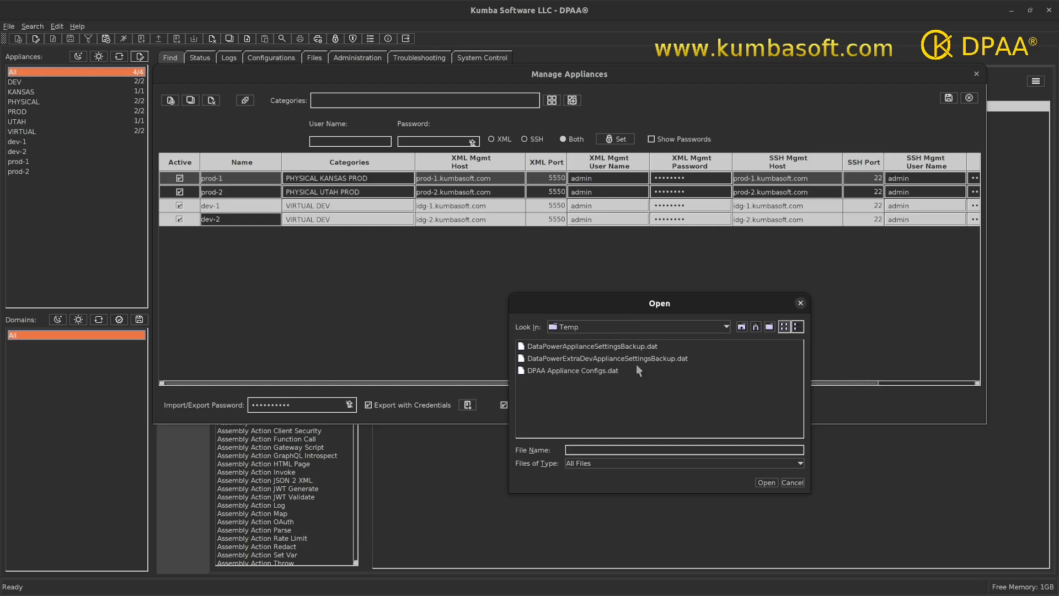
left_click(637, 359)
left_click(765, 483)
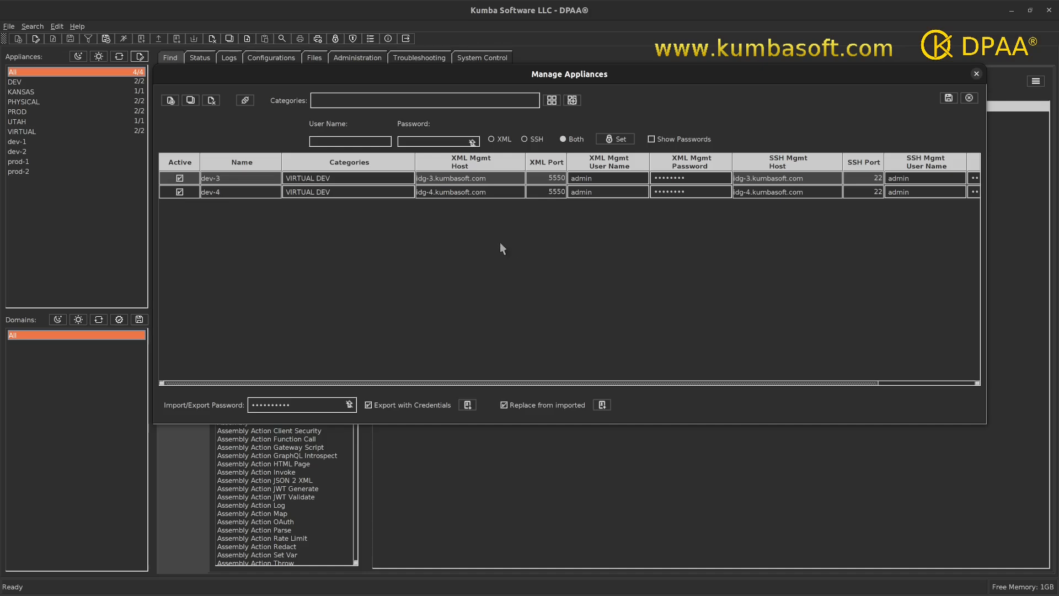
Turn off replacing from imported and add the appliances from DataPowerApplianceSettingsBackup.dat to the current list.
left_click(504, 406)
left_click(601, 409)
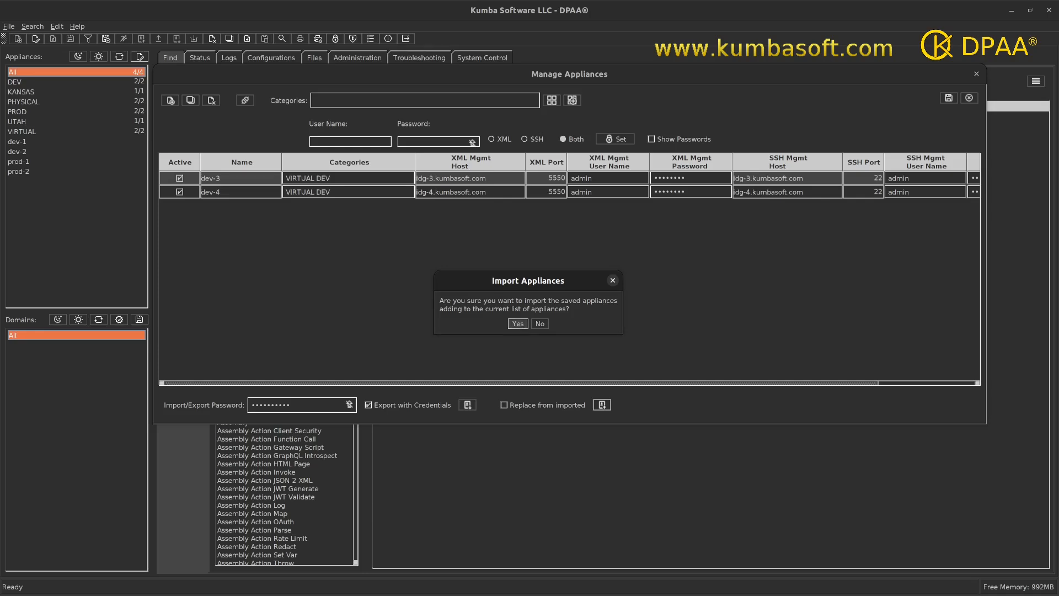
left_click(518, 323)
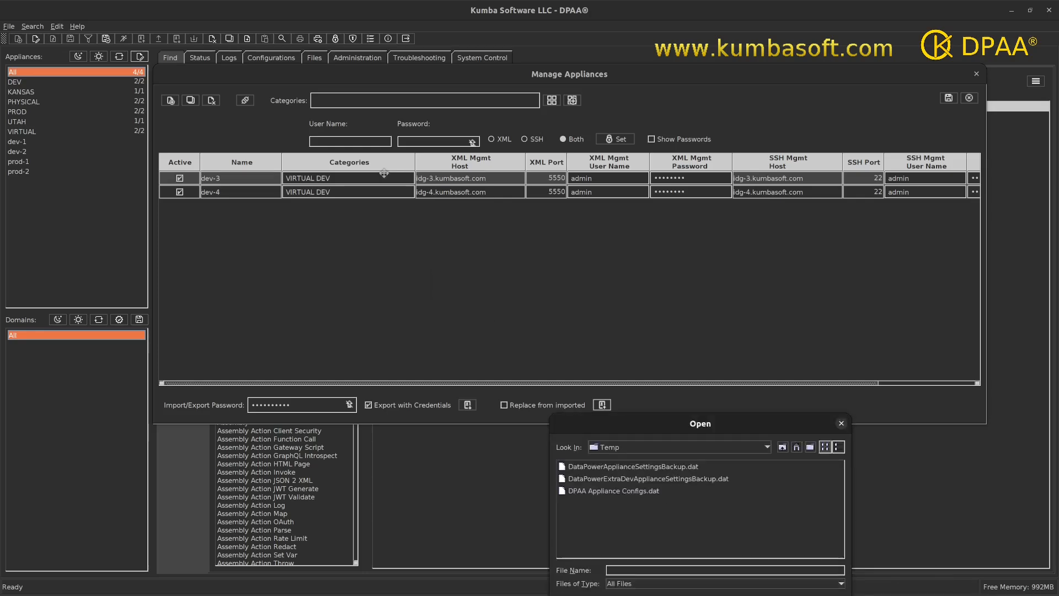
left_click(400, 191)
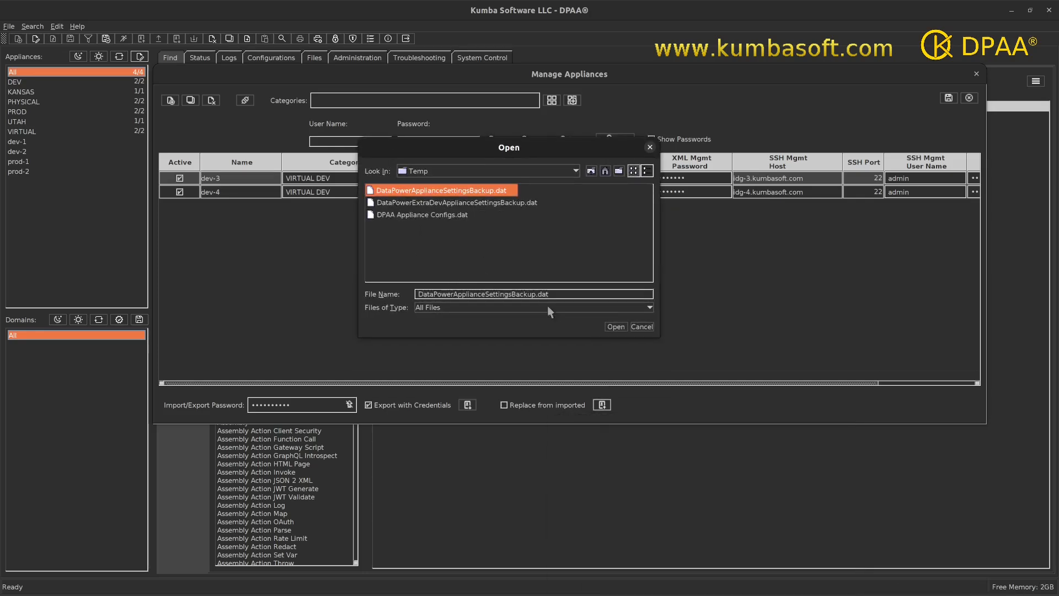
left_click(616, 327)
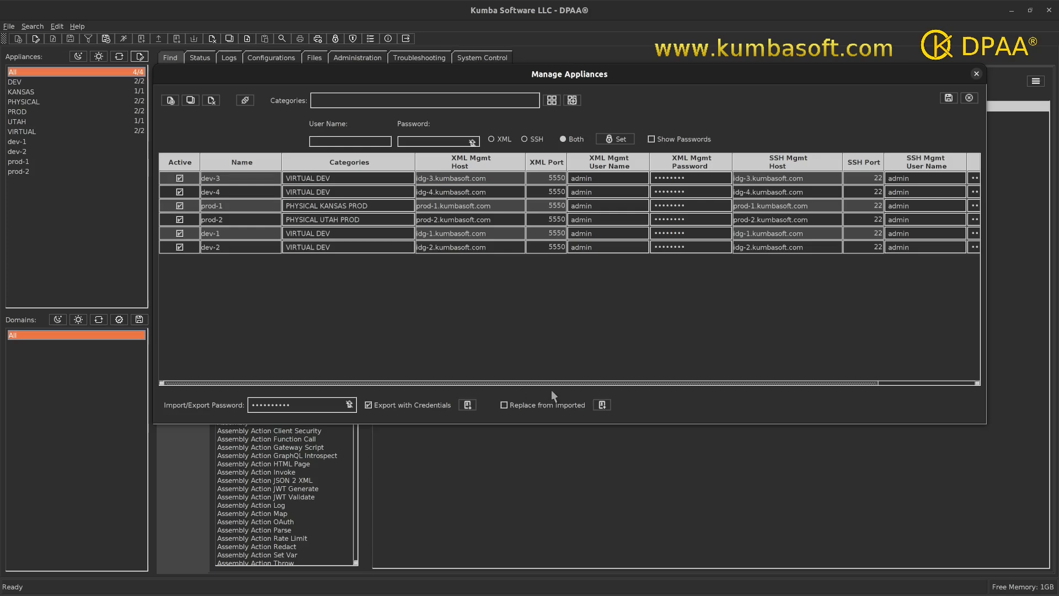
Turn on replacing from imported and replace the whole appliance list with DataPowerApplianceSettingsBackup.dat.
left_click(504, 404)
left_click(602, 405)
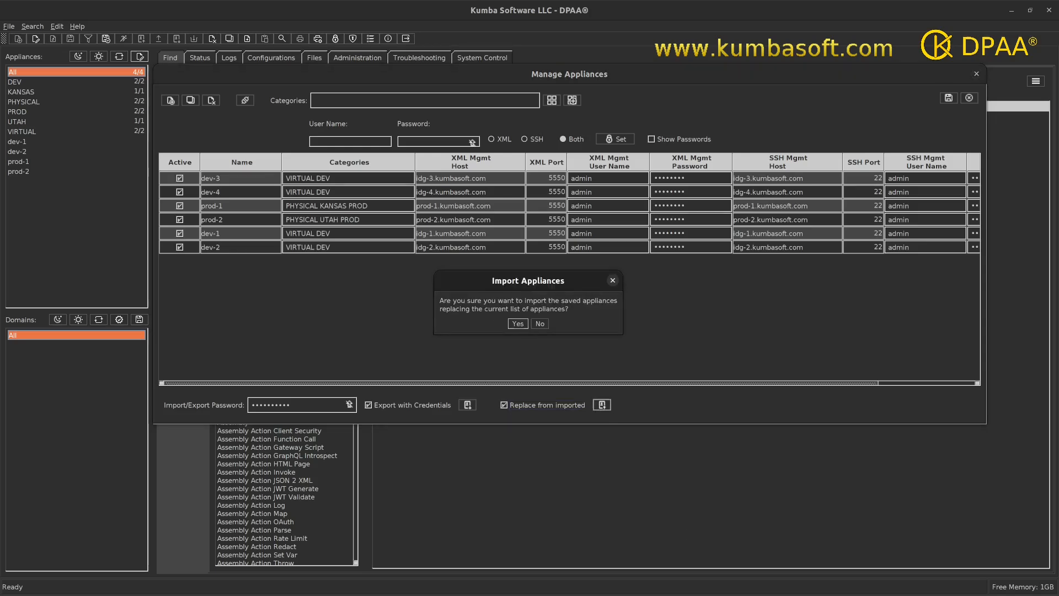
left_click(517, 323)
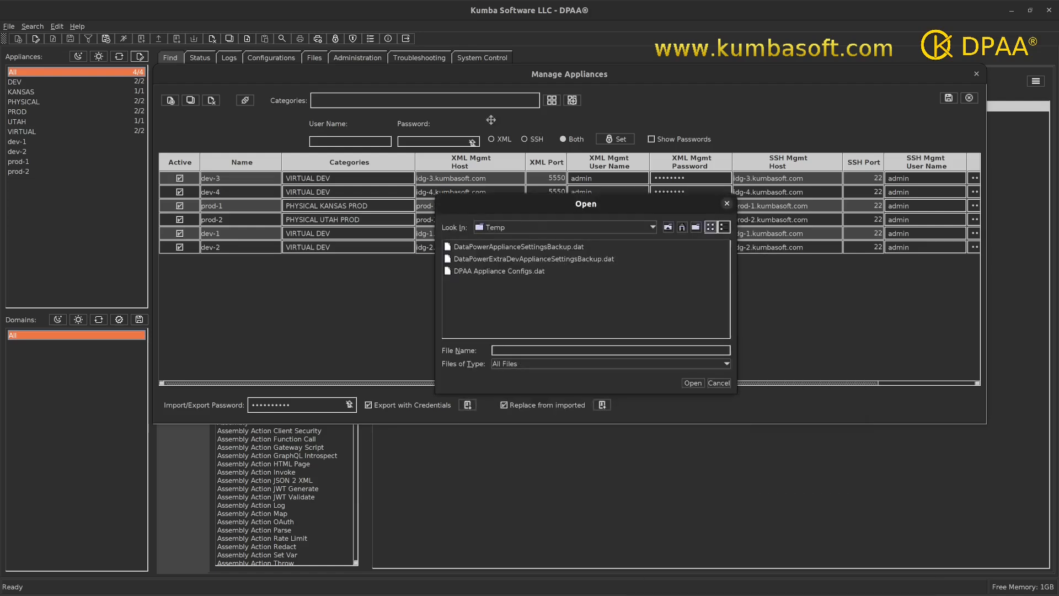
left_click(489, 156)
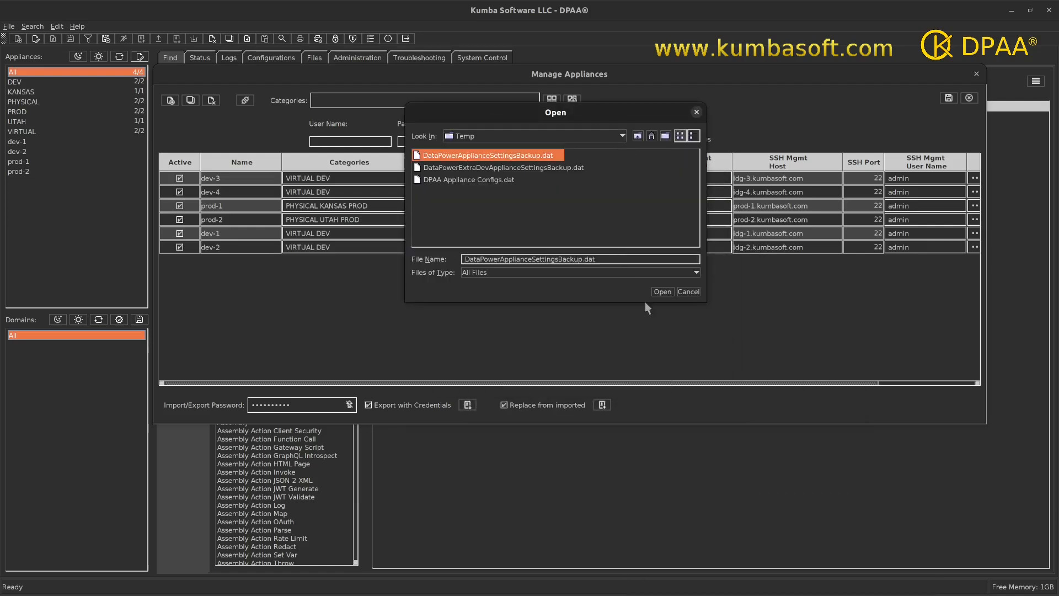
left_click(662, 292)
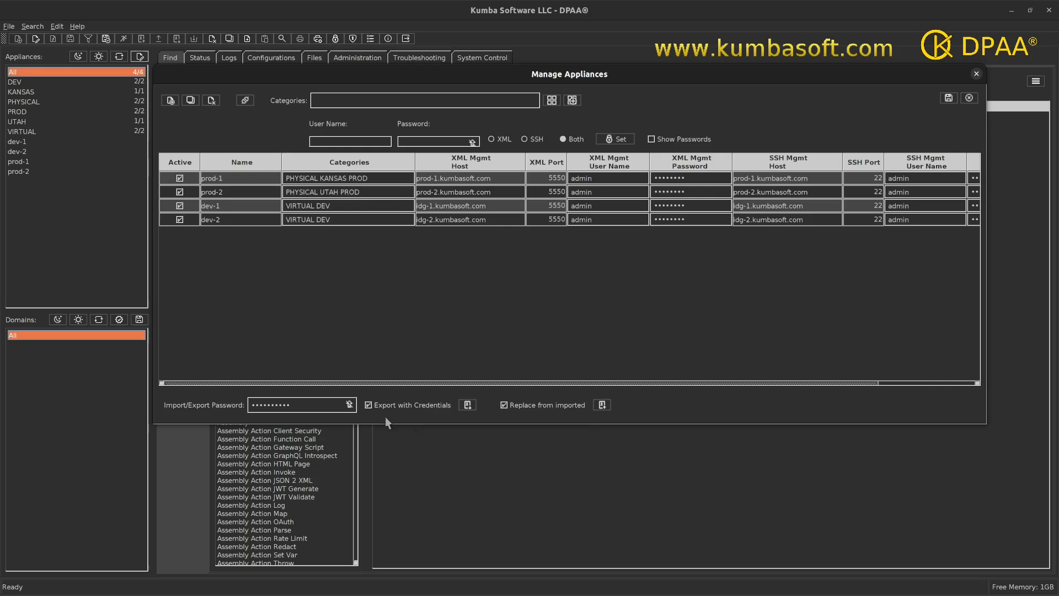
Turn off exporting with credentials and select appliances dev-1 and dev-2.
left_click(369, 406)
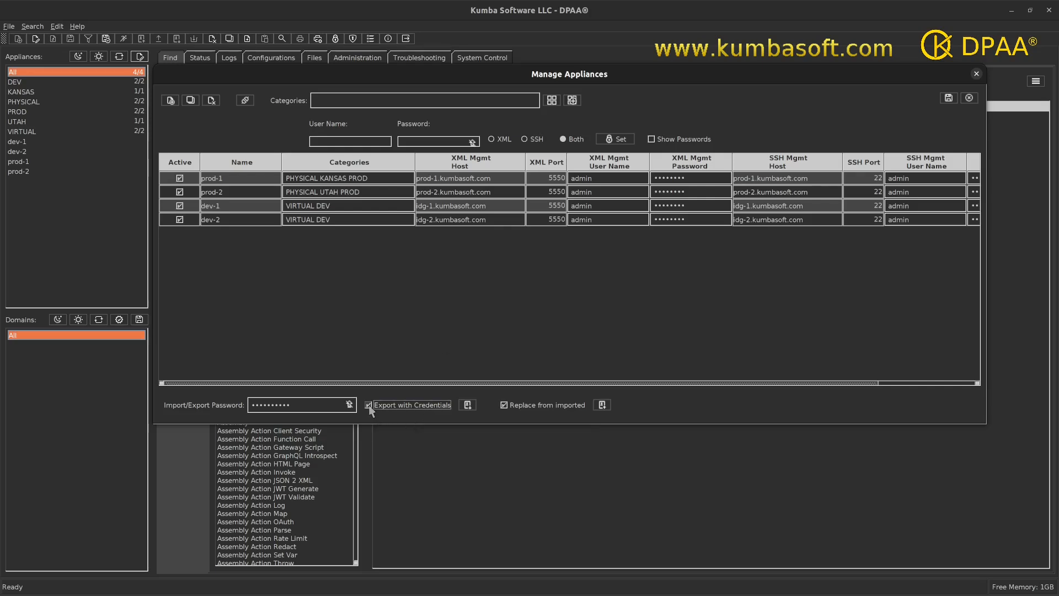
left_click(241, 207)
left_click(236, 220, "shift")
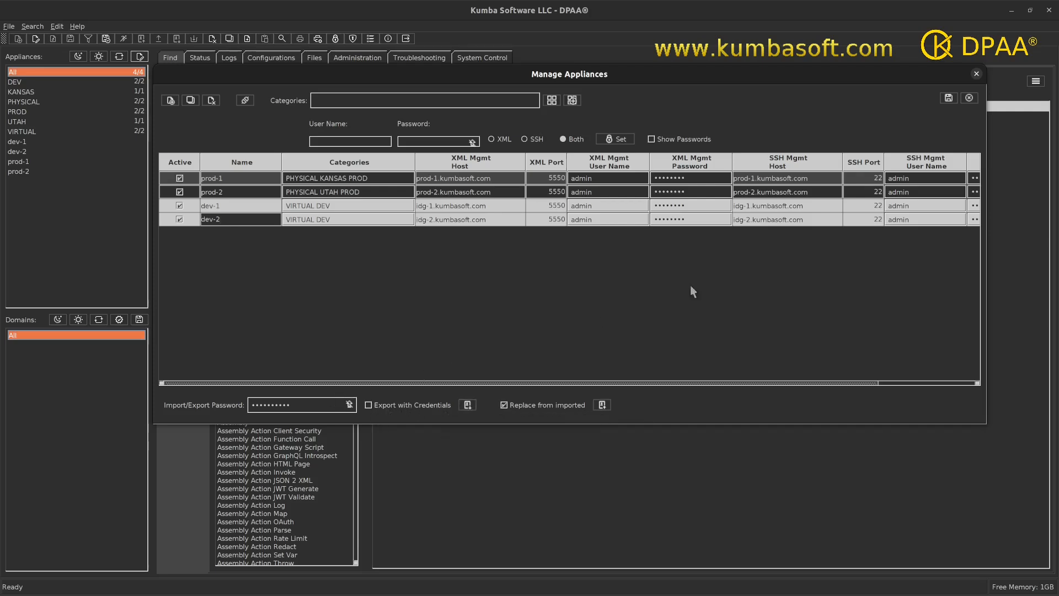
Select appliances prod-1 and prod-2 and review their XML and SSH management credential columns.
left_click_drag(319, 408, 208, 400)
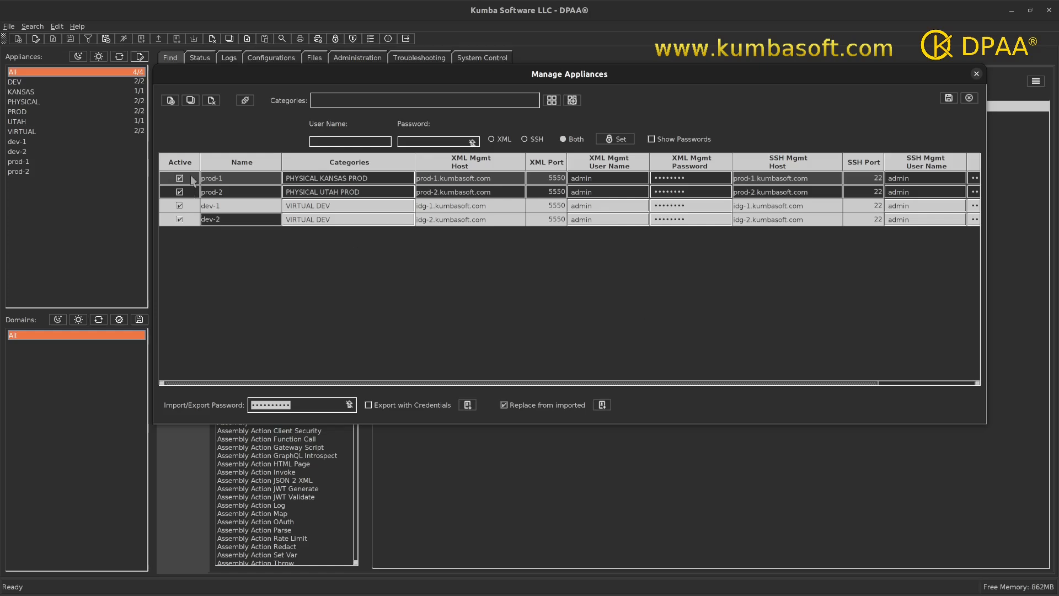
double_click(234, 192)
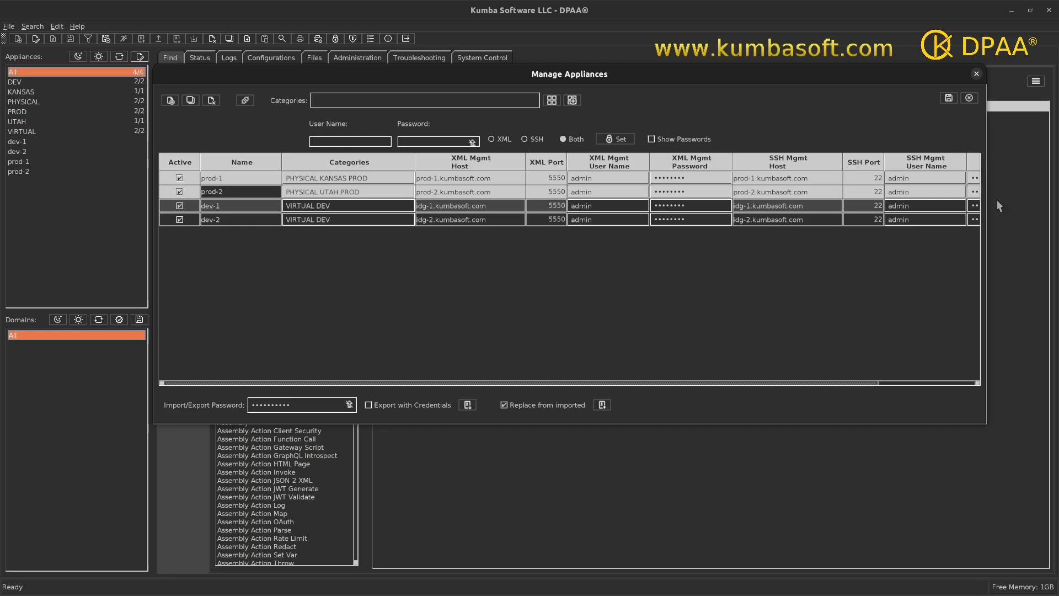
left_click_drag(860, 383, 928, 381)
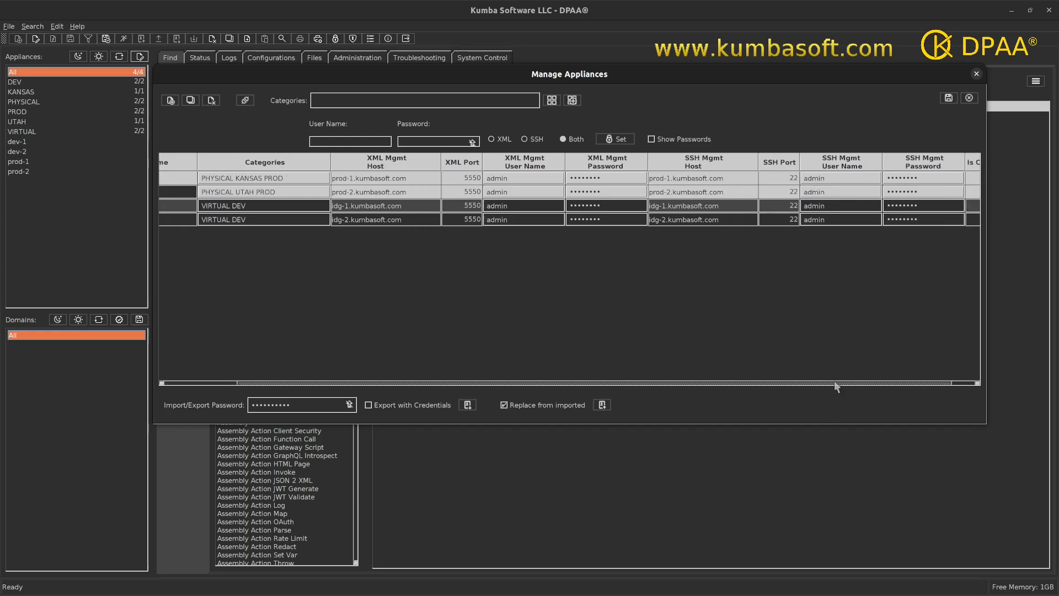
left_click_drag(834, 382, 594, 385)
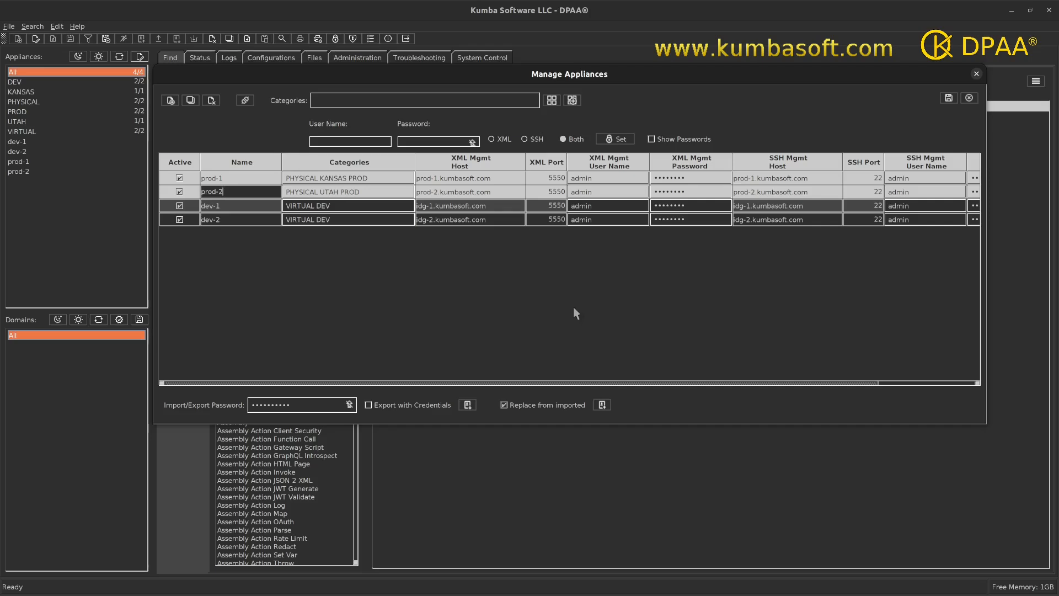